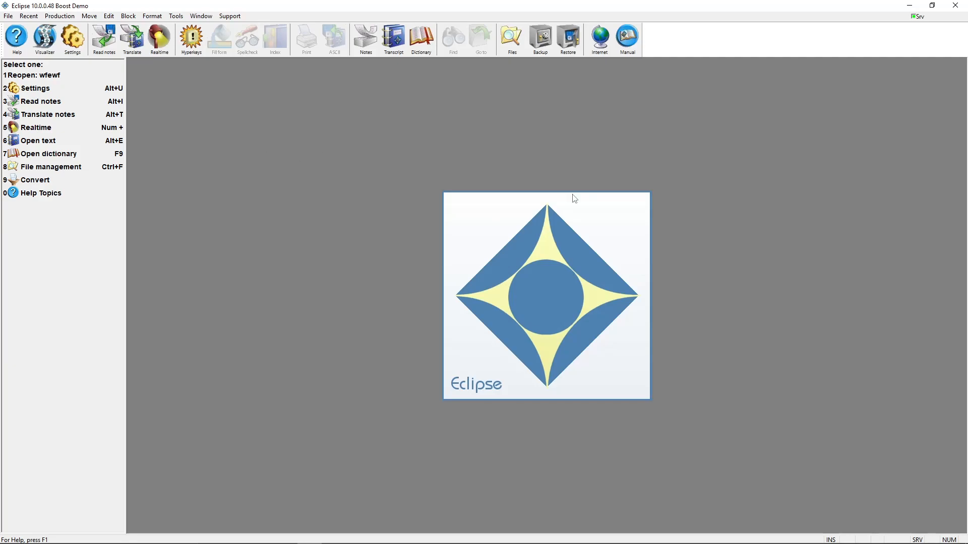
In the realtime user settings, set the WAV audio recording compression format to PCM.
left_click(75, 48)
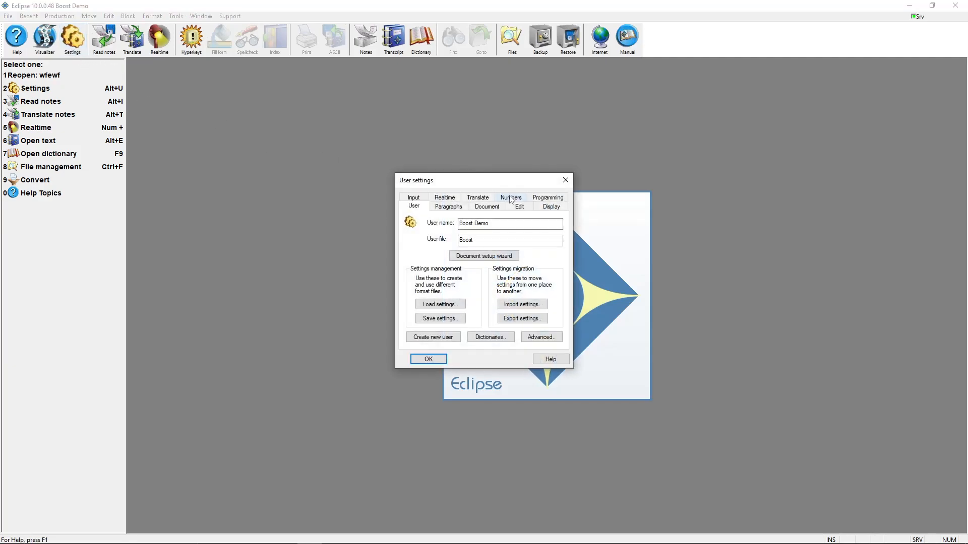
left_click(445, 197)
left_click(530, 280)
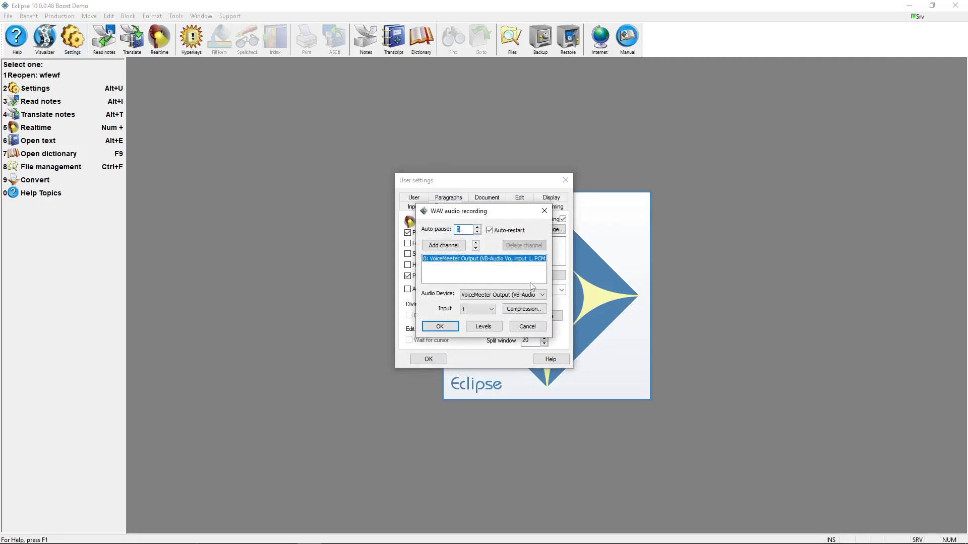
left_click(518, 311)
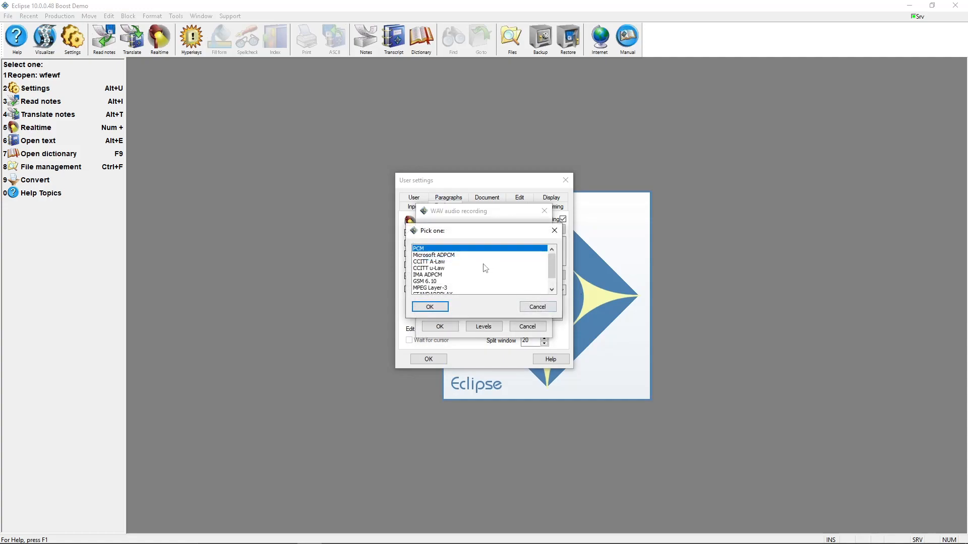
scroll(485, 267, "down", 1)
left_click(435, 287)
left_click(429, 307)
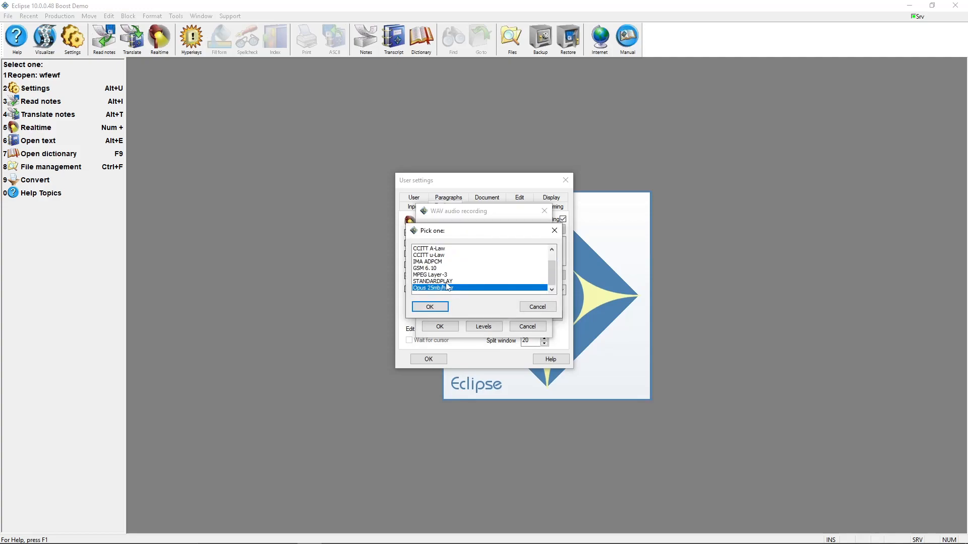
scroll(439, 272, "up", 2)
left_click(431, 249)
left_click(430, 306)
Set the PCM recording quality to 16.000 kHz, 16 Bit, 109mb/hour and save the audio and user settings.
scroll(422, 283, "up", 3)
left_click(416, 274)
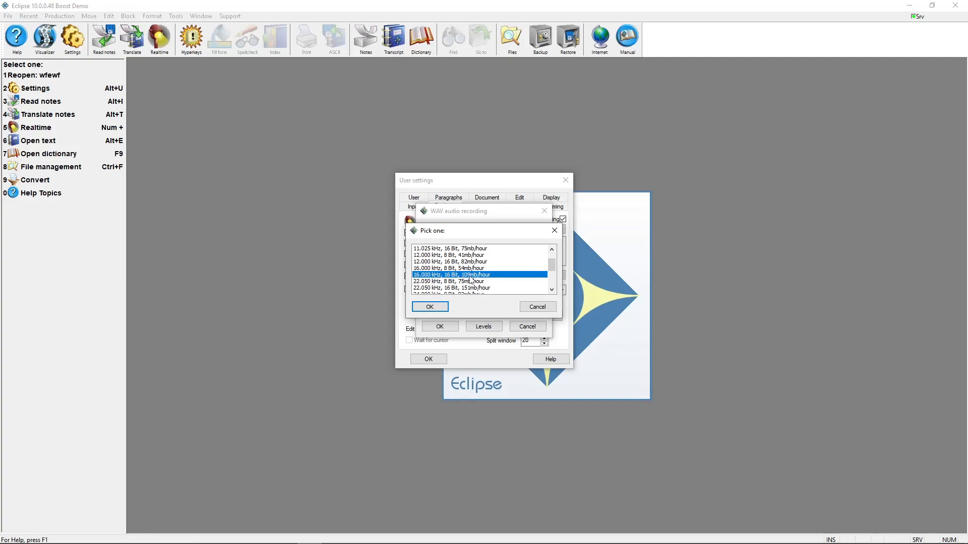
left_click(445, 309)
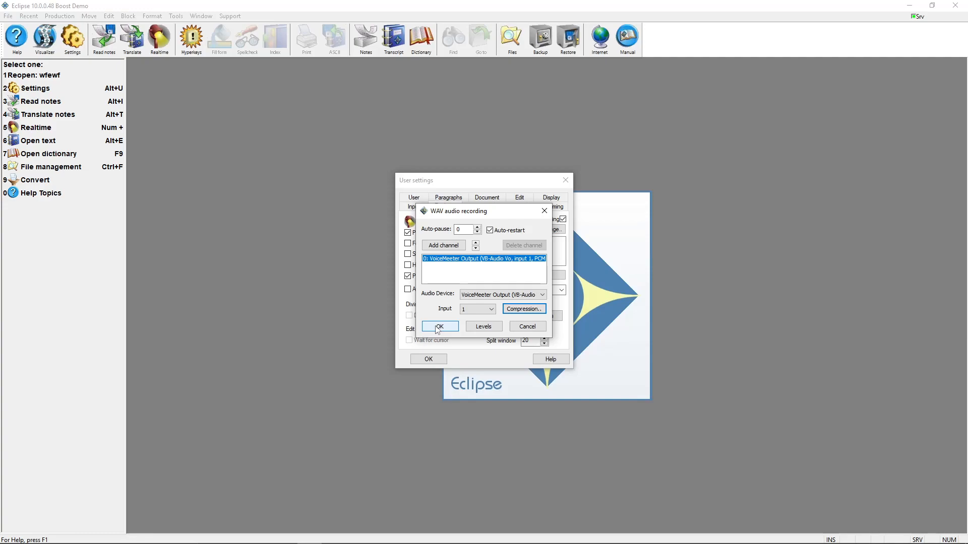
left_click(438, 326)
left_click(429, 360)
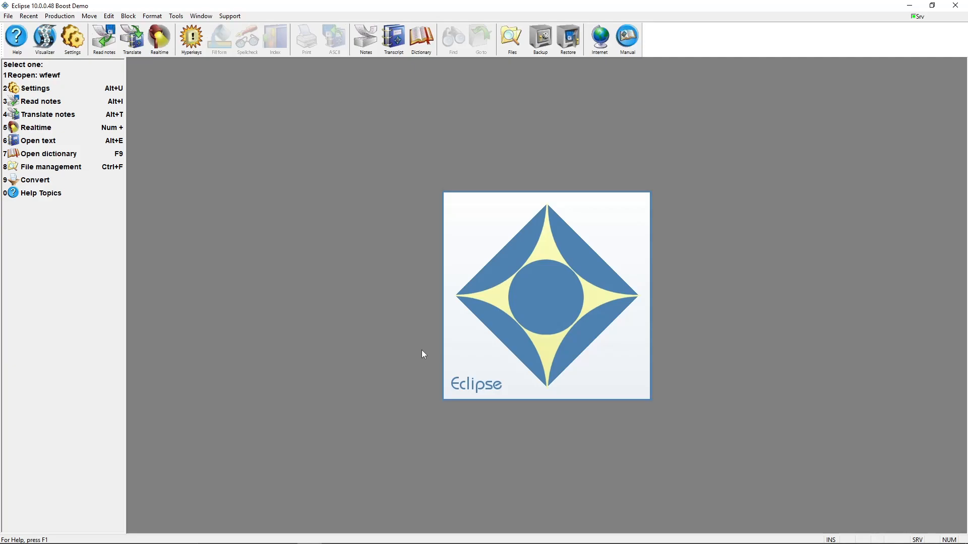
Start a notes translation and select the Boost Sample note file as its source.
left_click(132, 39)
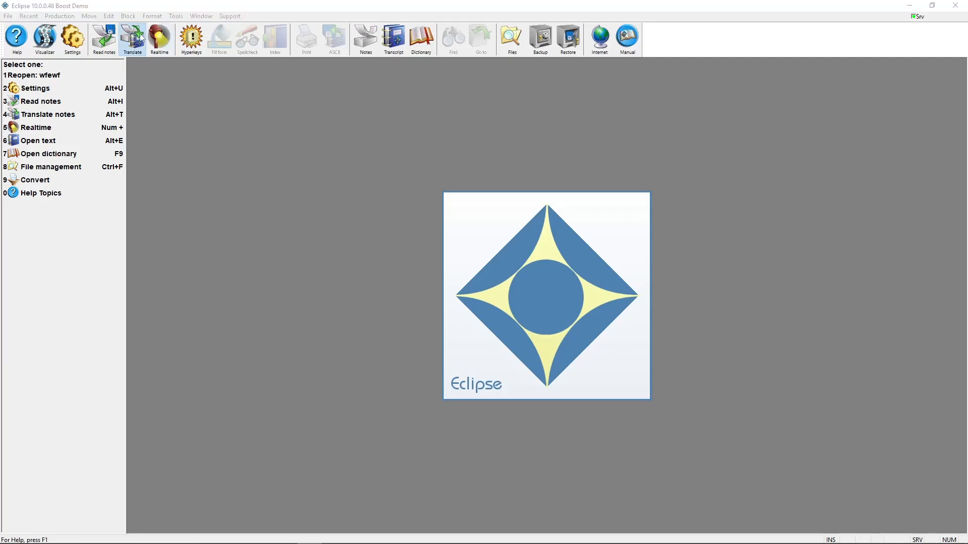
left_click(430, 201)
double_click(544, 232)
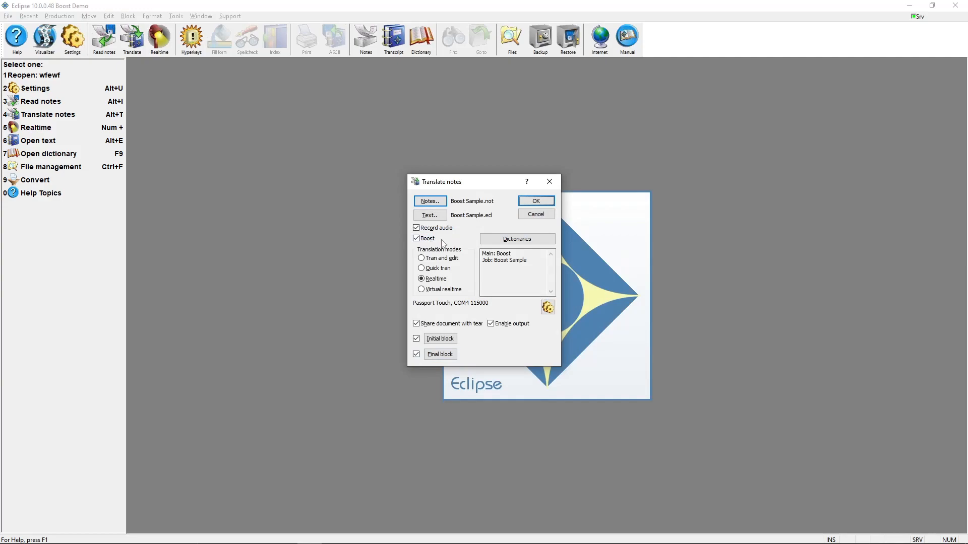
left_click(424, 259)
left_click(421, 291)
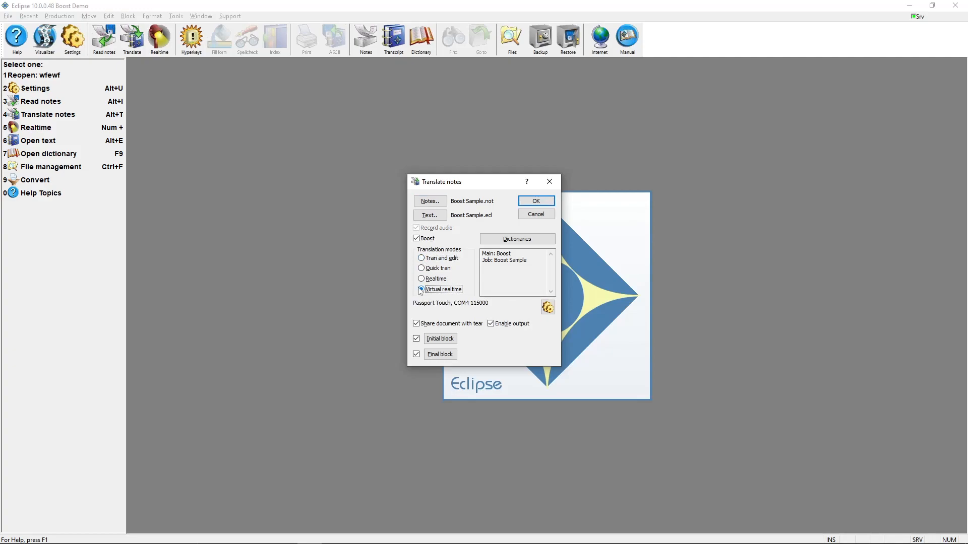
left_click(423, 259)
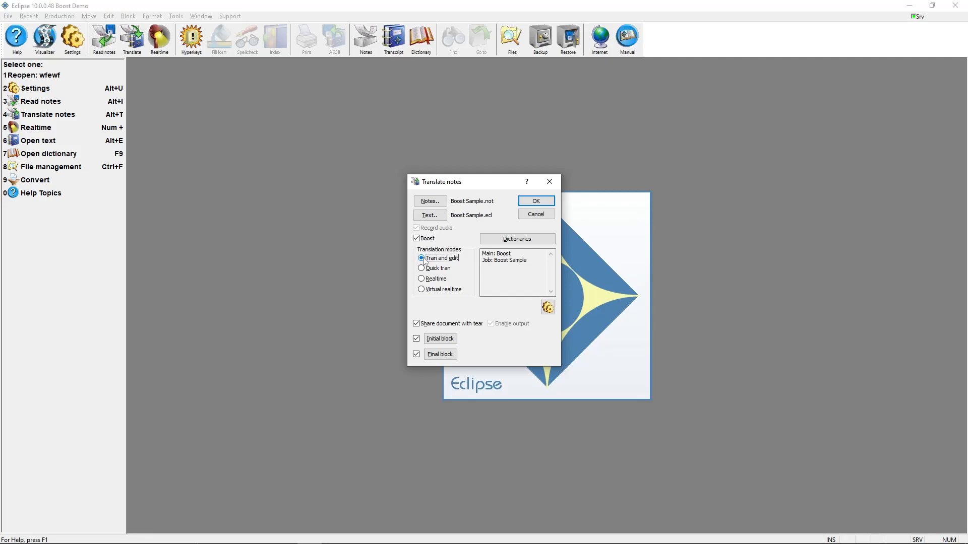
left_click(424, 291)
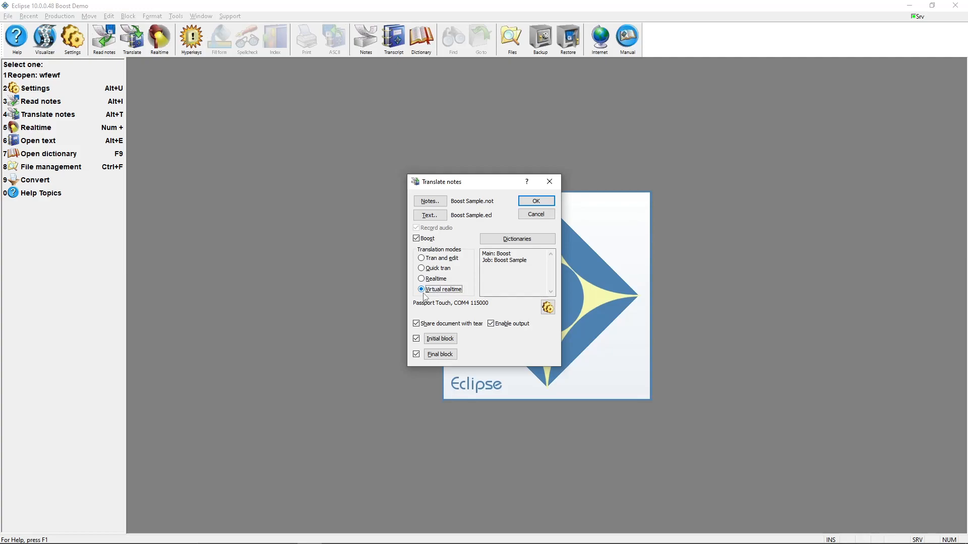
Translate the Boost Sample notes in Tran and edit mode with Boost enabled, accepting the speaker list.
left_click(425, 259)
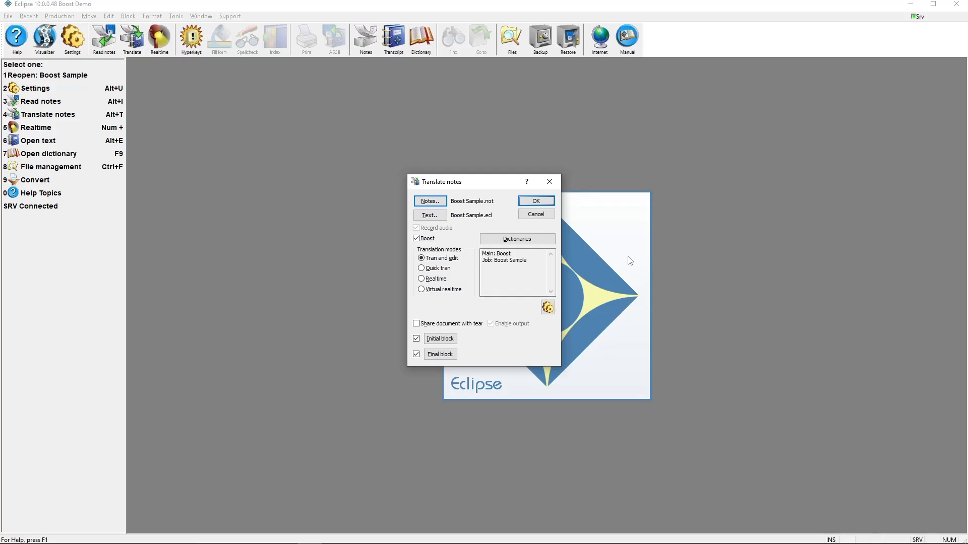
left_click(537, 201)
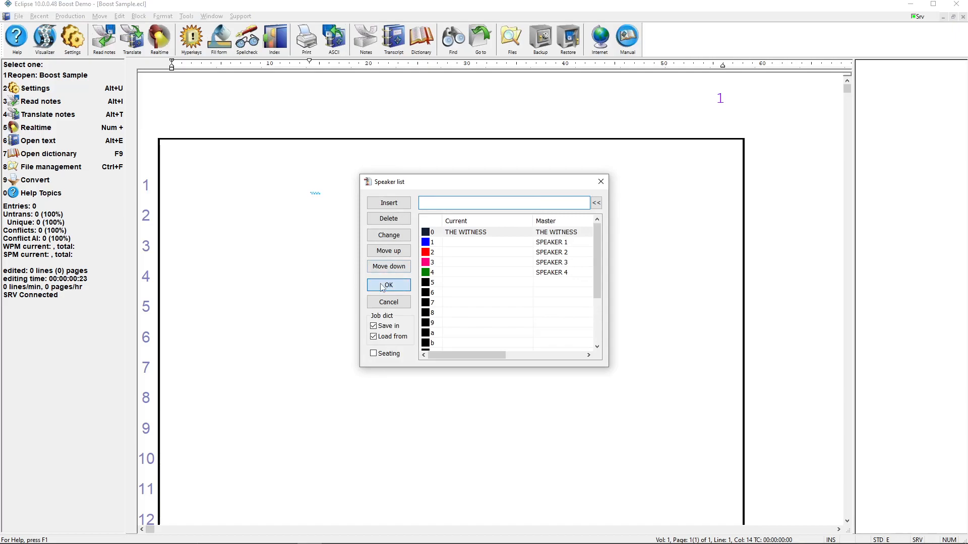
left_click(383, 285)
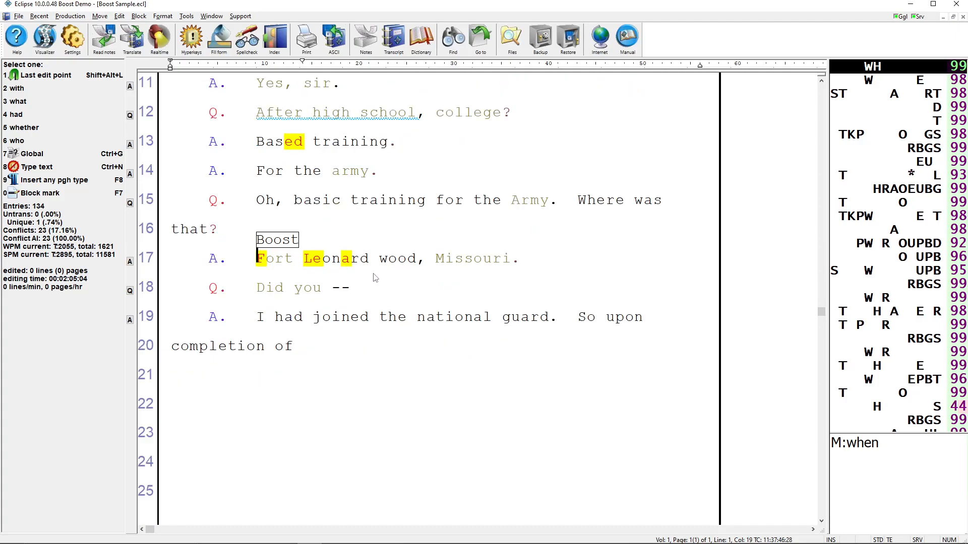
In the display settings, choose User 8 color and confirm red as its foreground.
scroll(298, 238, "down", 1)
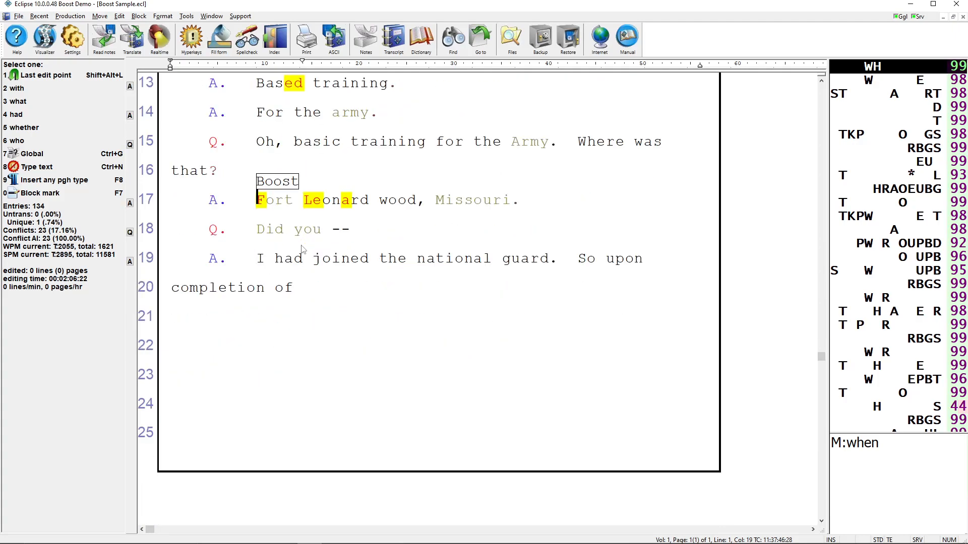
scroll(315, 214, "down", 1)
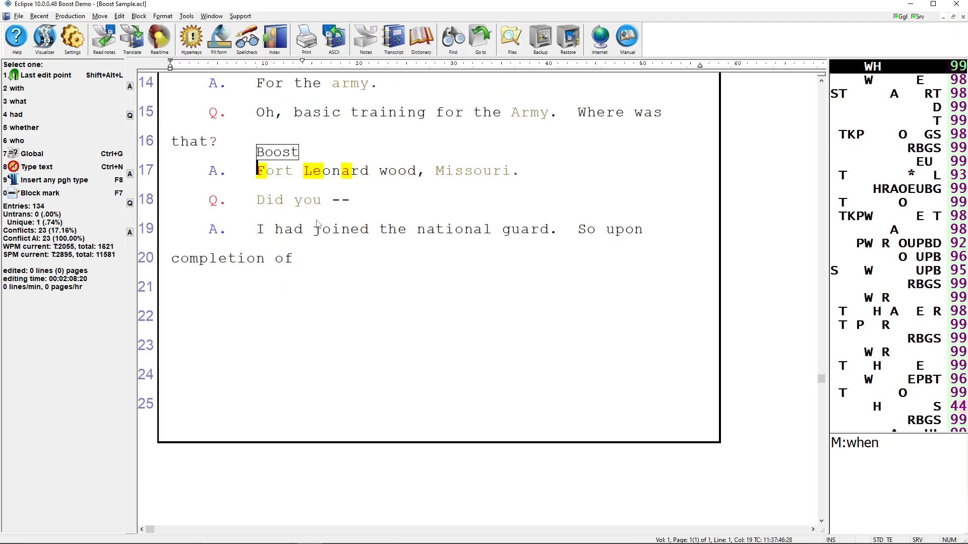
left_click(76, 43)
left_click(551, 206)
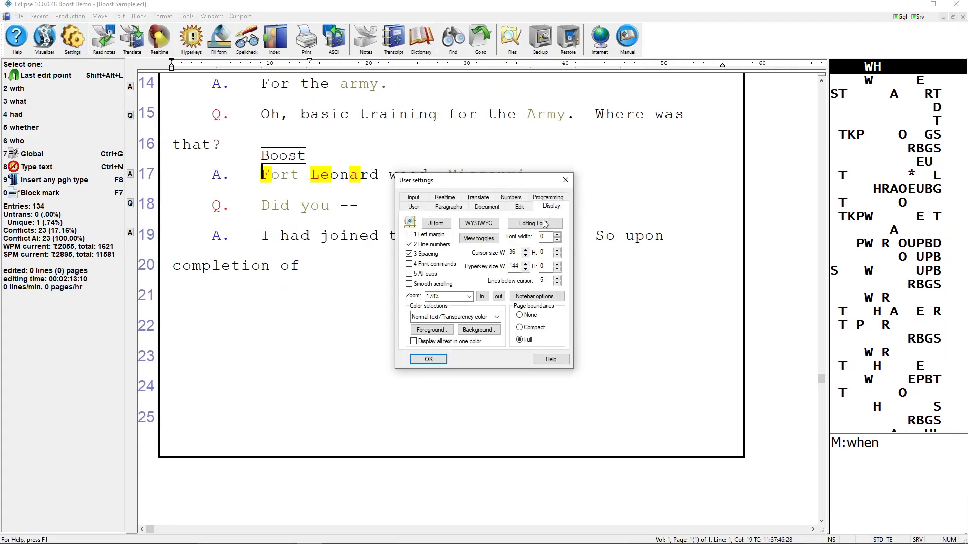
left_click(497, 317)
scroll(463, 410, "down", 3)
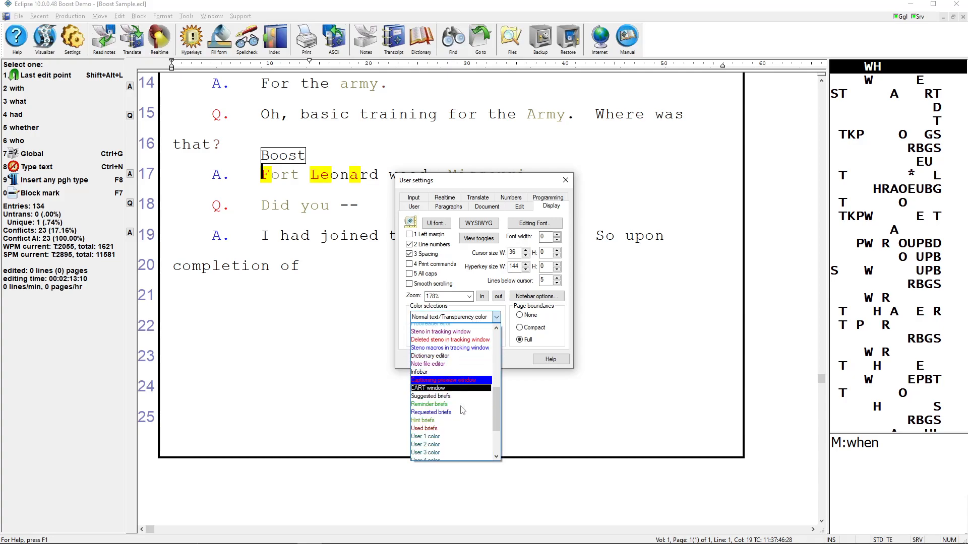
scroll(462, 410, "down", 3)
left_click(437, 428)
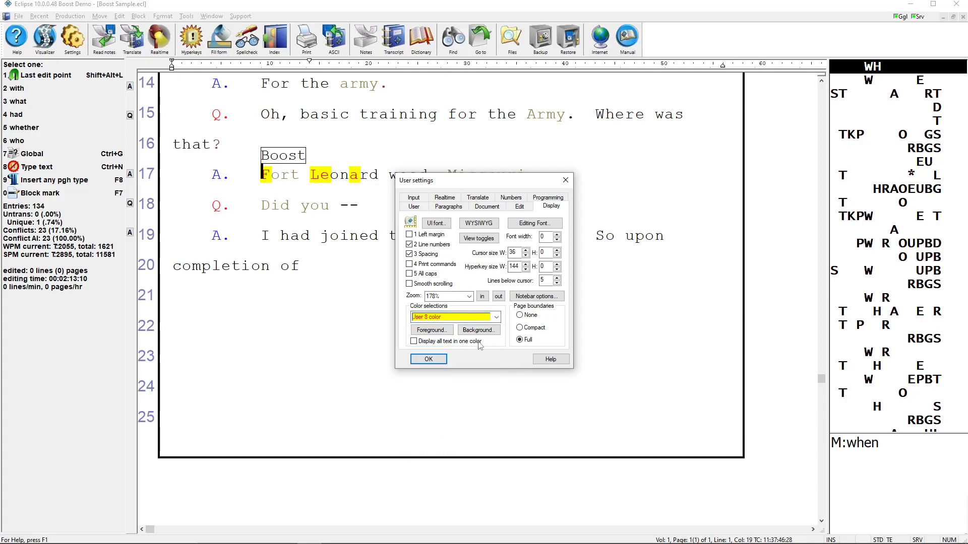
left_click(446, 331)
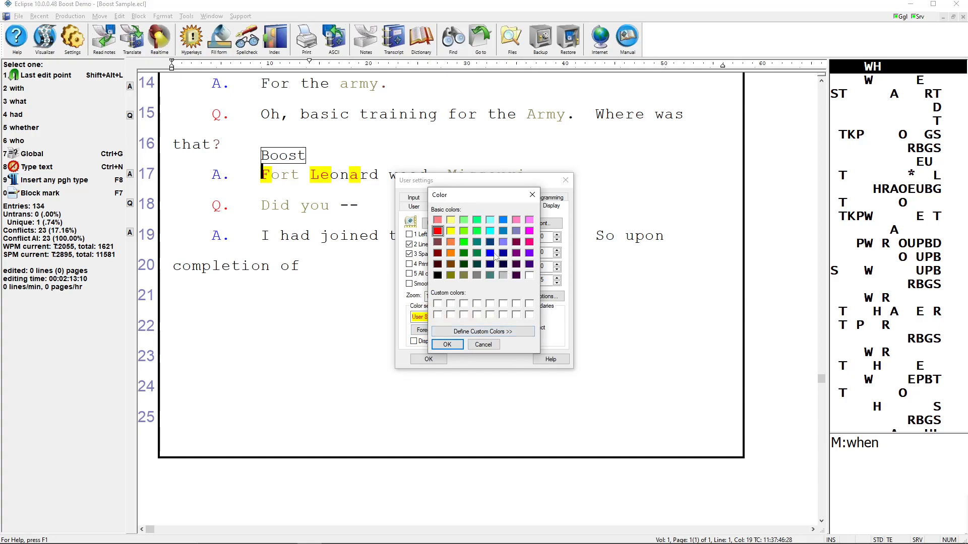
left_click(448, 346)
Set the background of User 8 color to light periwinkle blue and save the user settings.
left_click(478, 332)
left_click(503, 243)
left_click(447, 345)
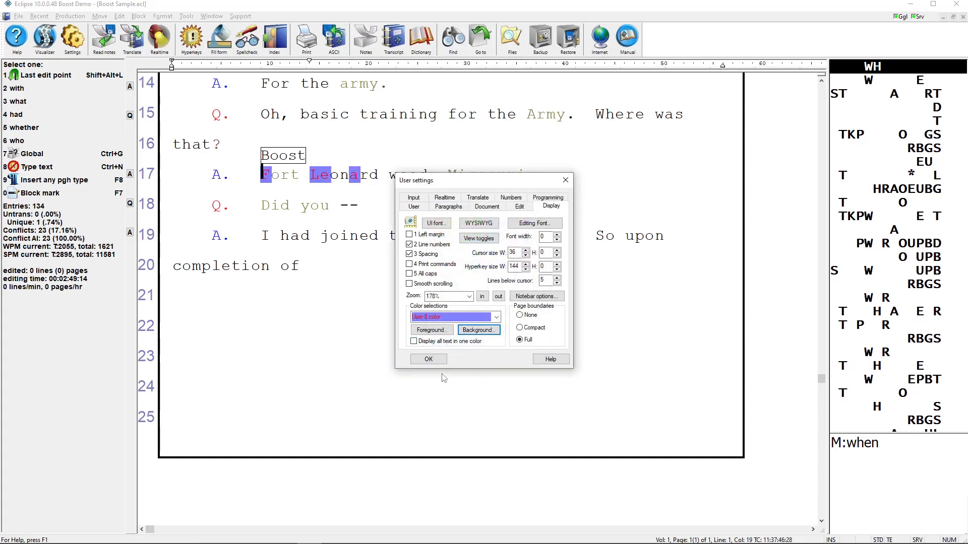
left_click(428, 358)
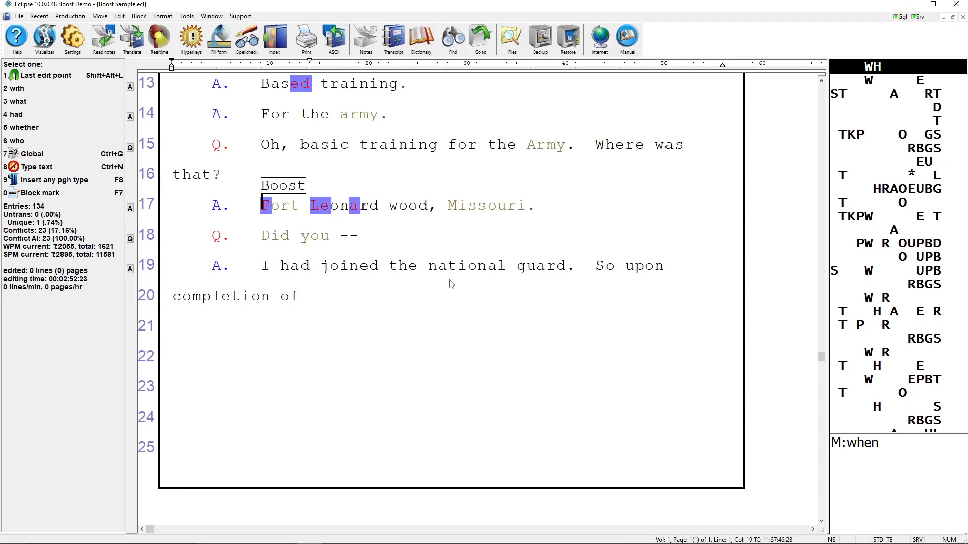
Close the Boost Sample transcript and expand that job's file list in the file manager.
left_click(496, 297)
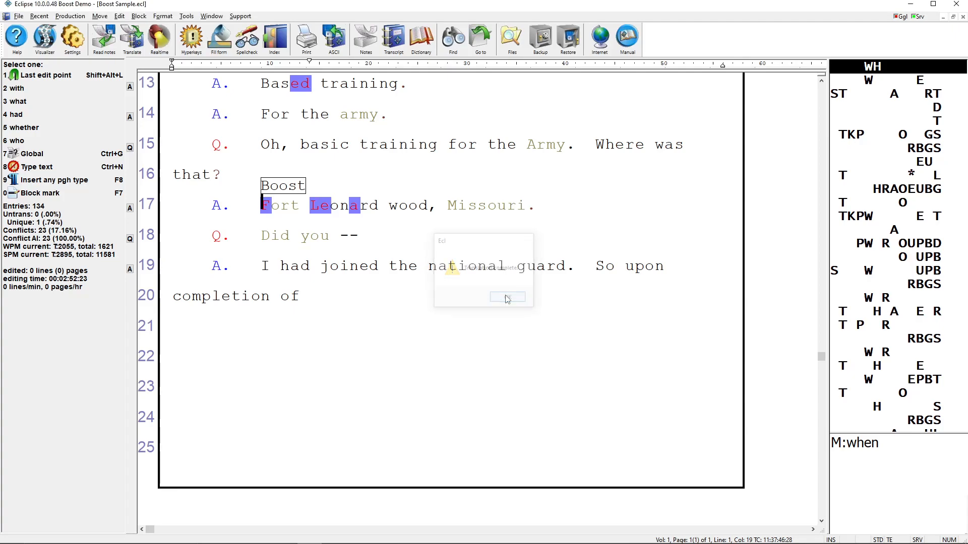
key("Escape")
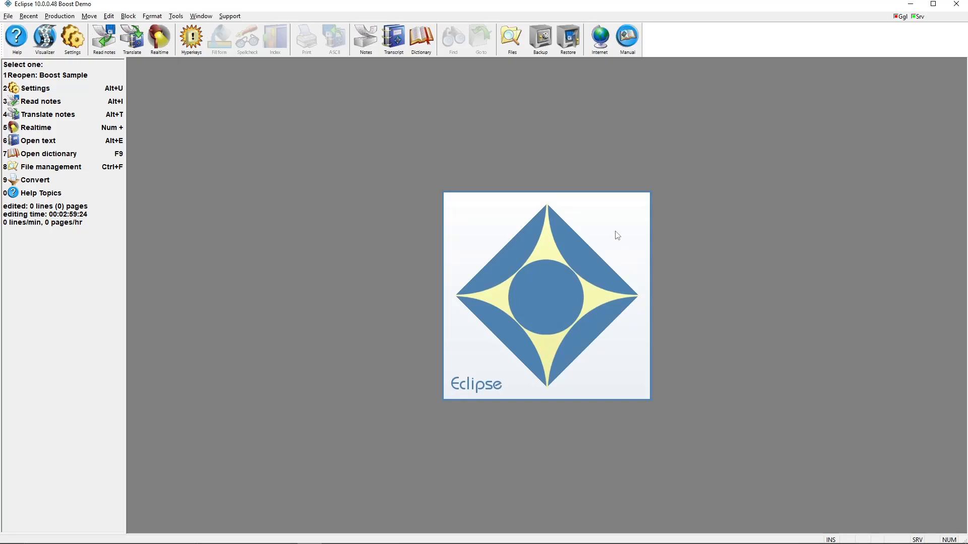
key("ctrl+f")
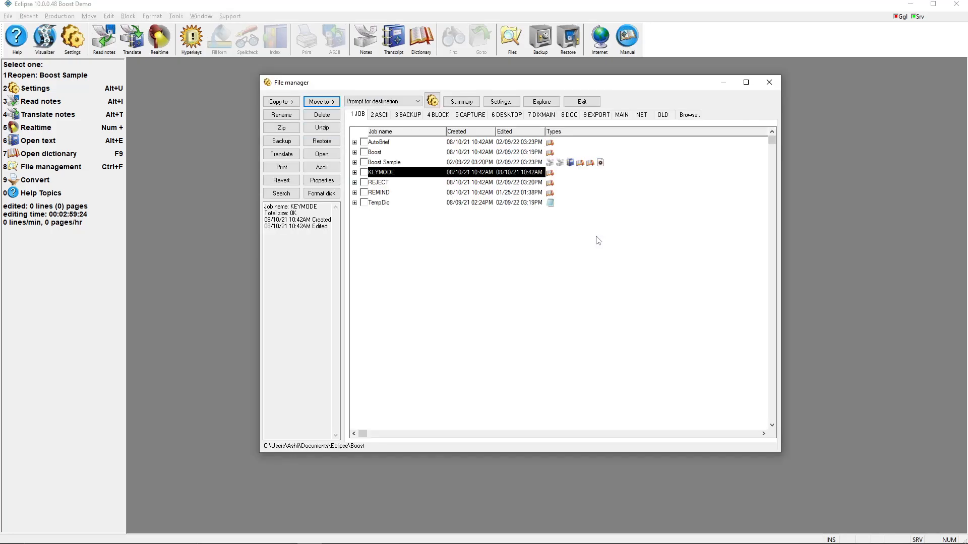
left_click(357, 164)
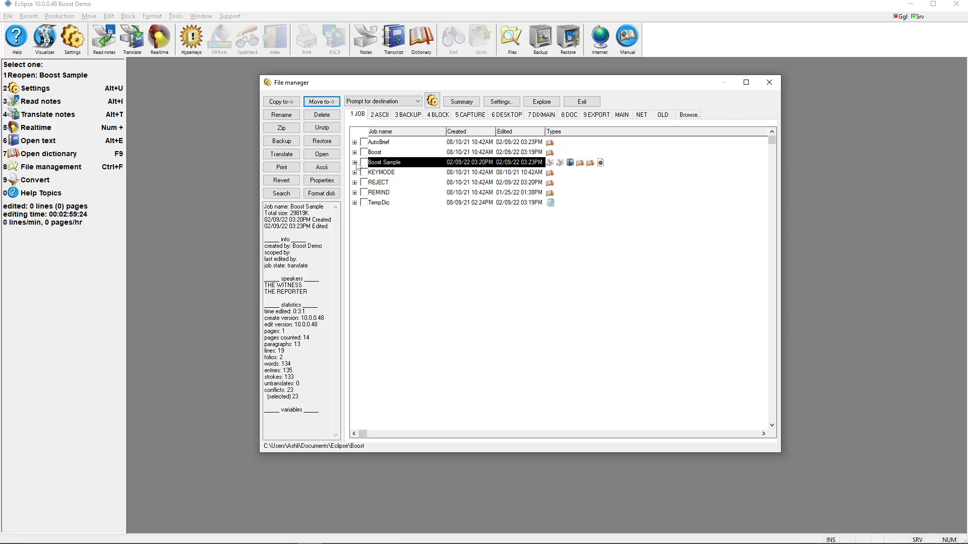
left_click(355, 162)
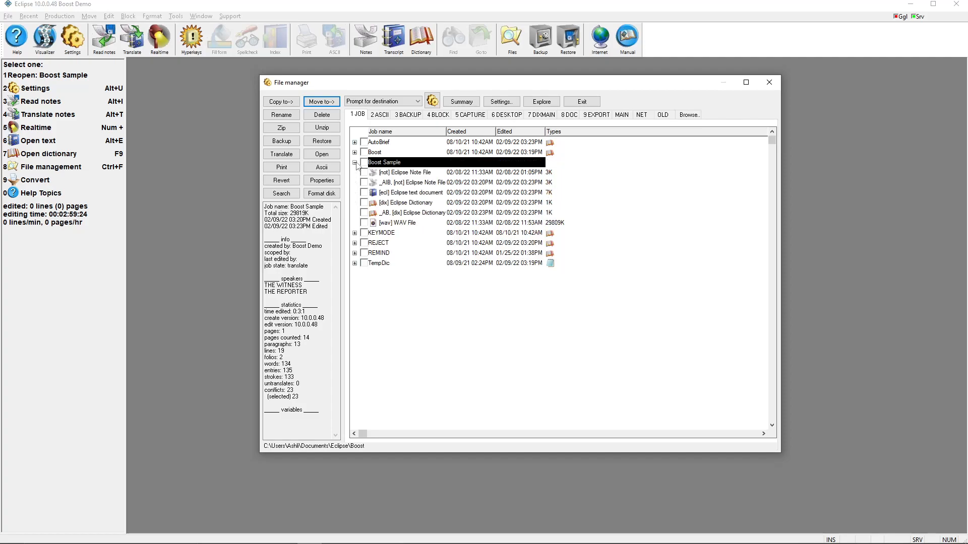
Open the Boost Sample job's _AIB note file and review its words, confidence numbers and timecodes.
left_click(420, 176)
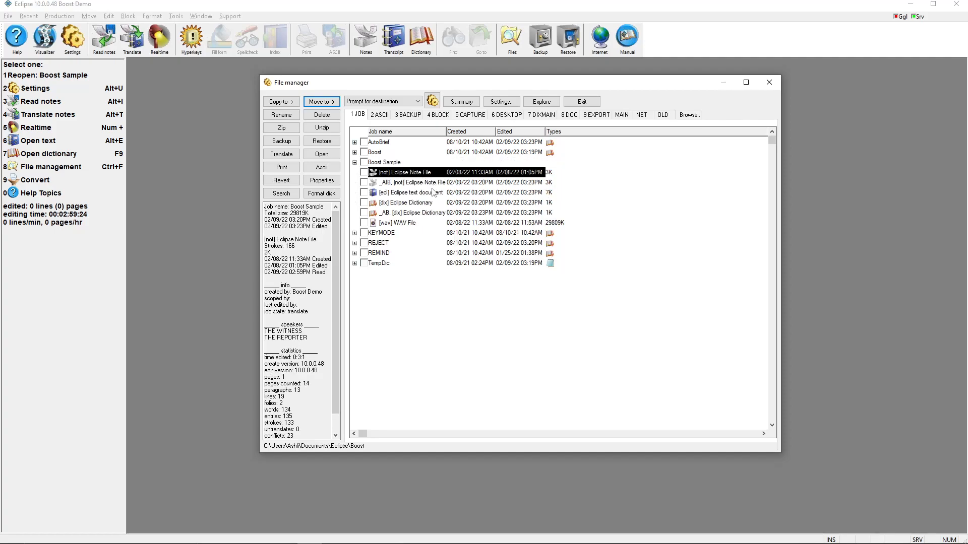
left_click(398, 185)
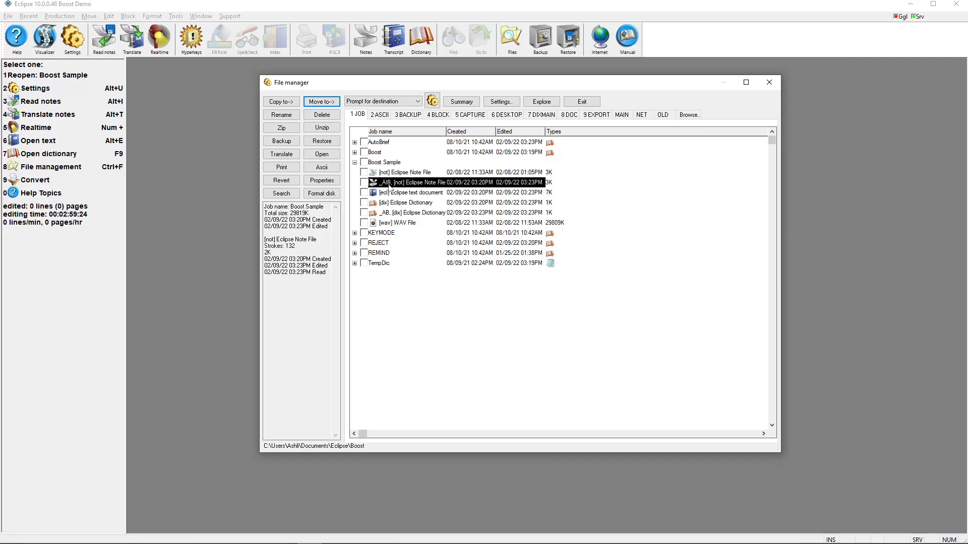
left_click(364, 183)
left_click(310, 156)
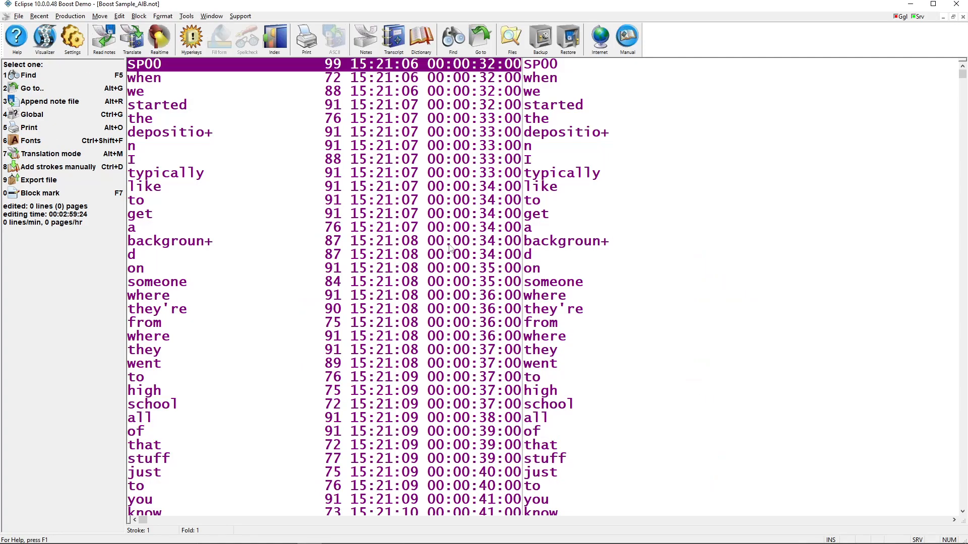
scroll(356, 210, "down", 3)
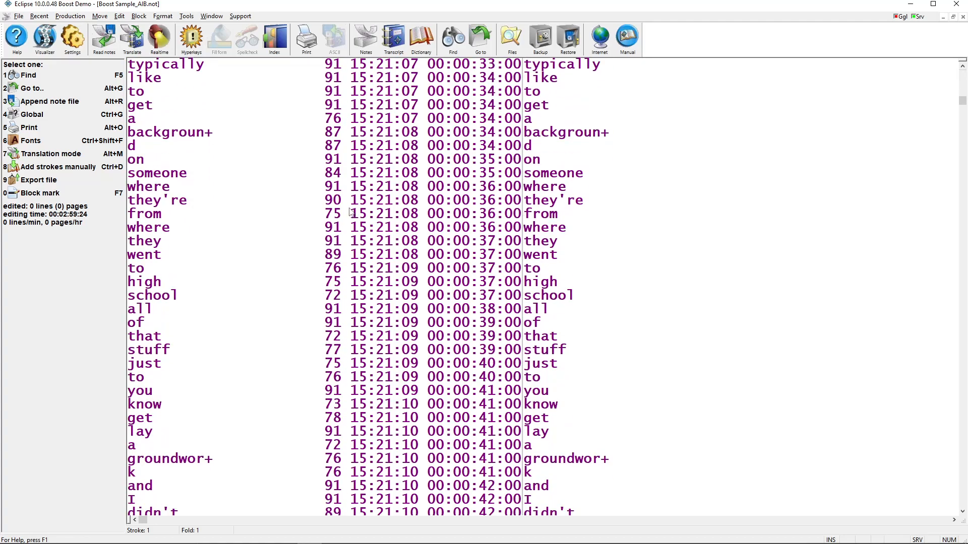
scroll(352, 212, "down", 5)
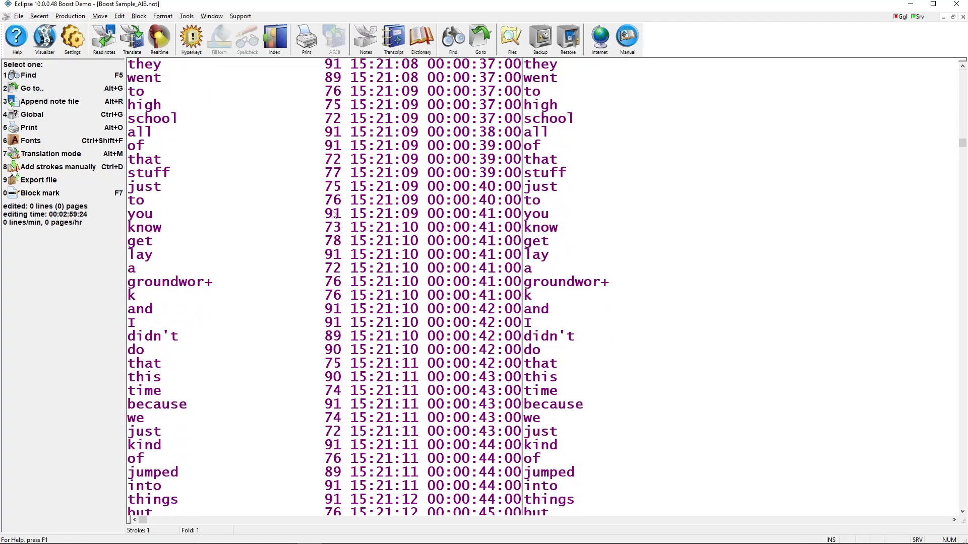
scroll(332, 214, "down", 2)
scroll(332, 209, "up", 6)
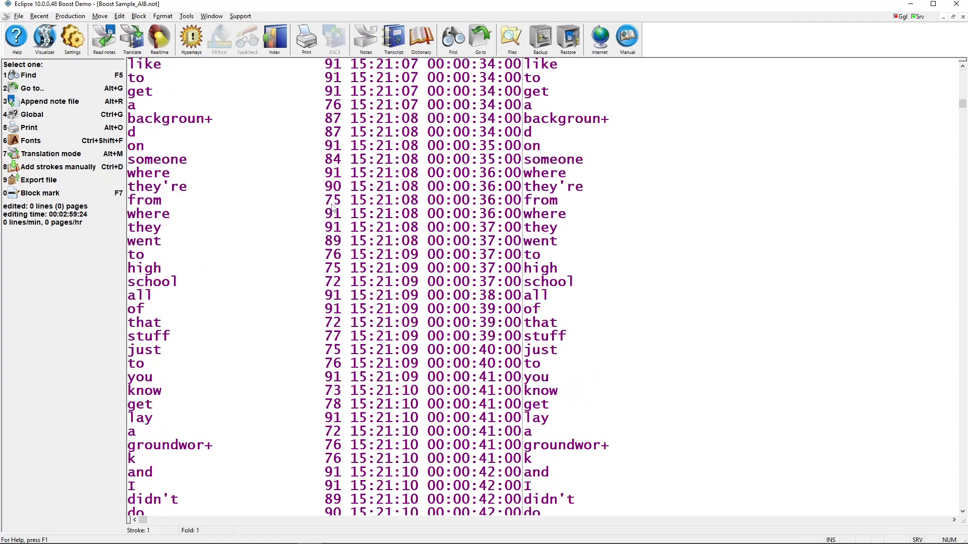
scroll(333, 208, "up", 3)
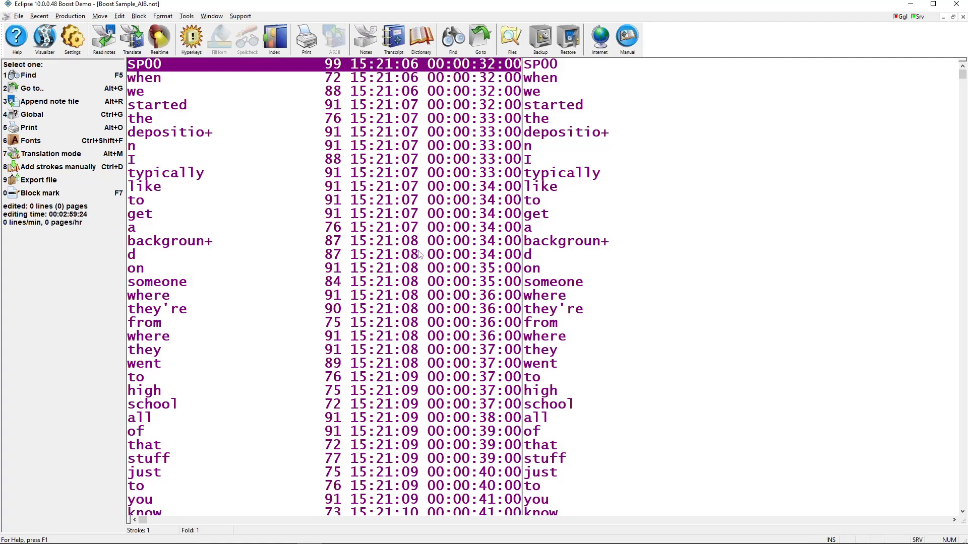
Close the open _AIB note file and select it within the Boost Sample job's expanded file list in the file manager.
key("ctrl+F4")
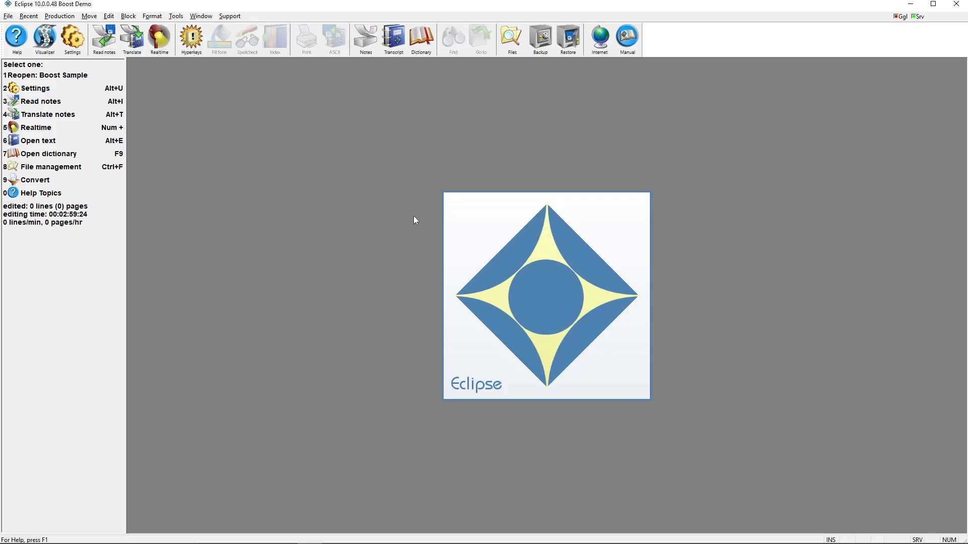
key("ctrl+f")
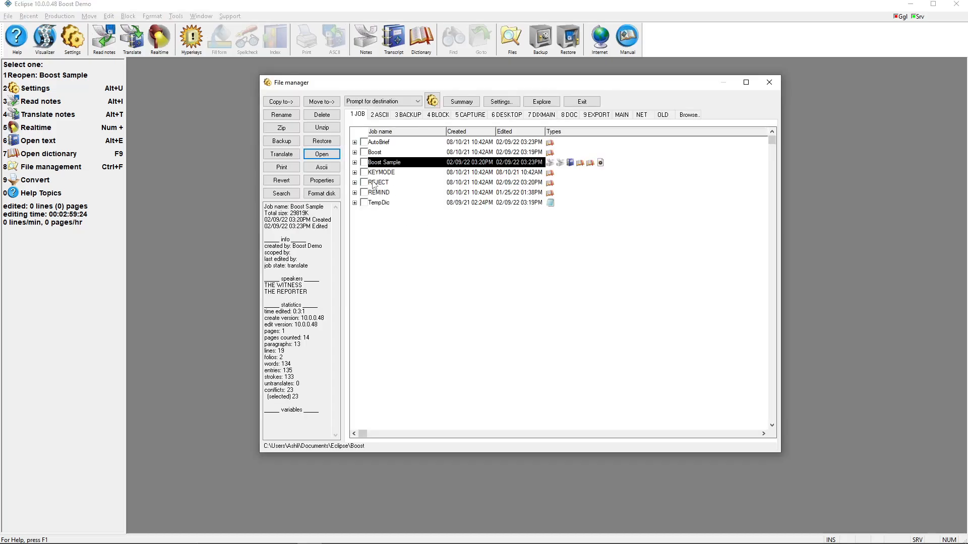
left_click(354, 162)
left_click(363, 182)
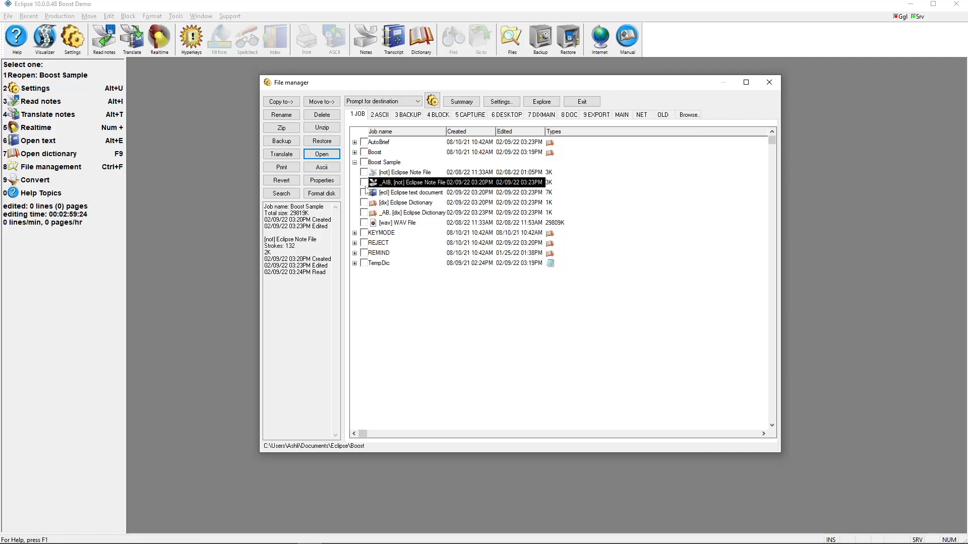
double_click(431, 182)
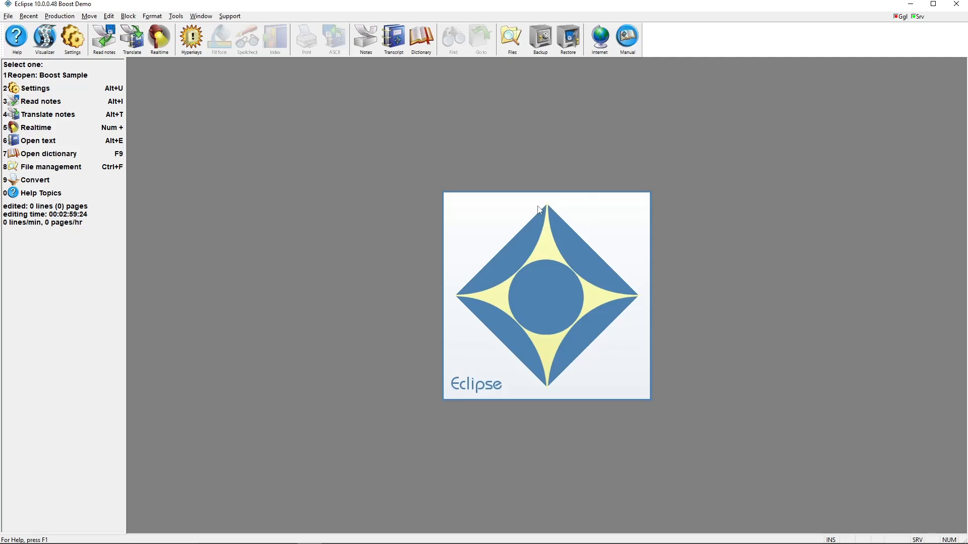
Load the Boost Sample notes for translation, review the Boost and translation mode options, and close the setup without translating.
left_click(133, 41)
left_click(434, 202)
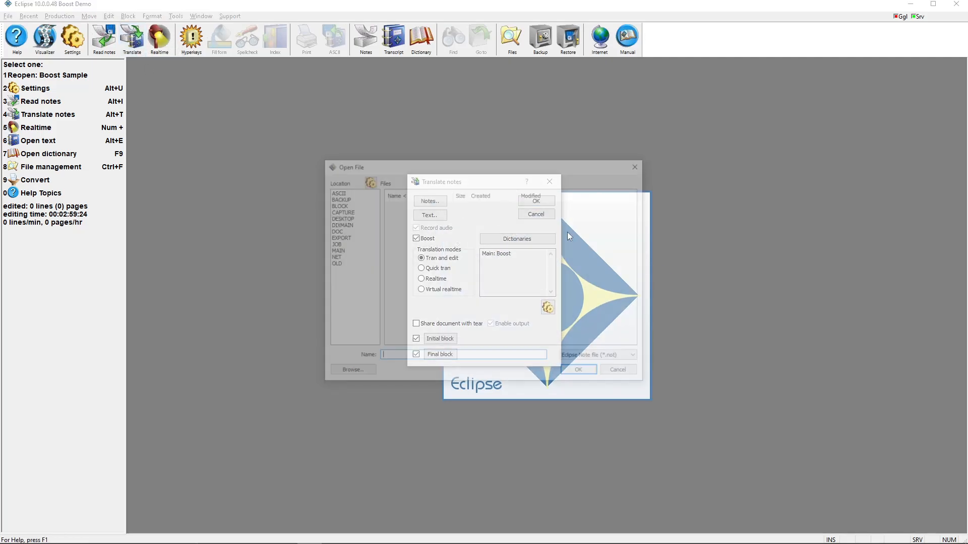
left_click(413, 232)
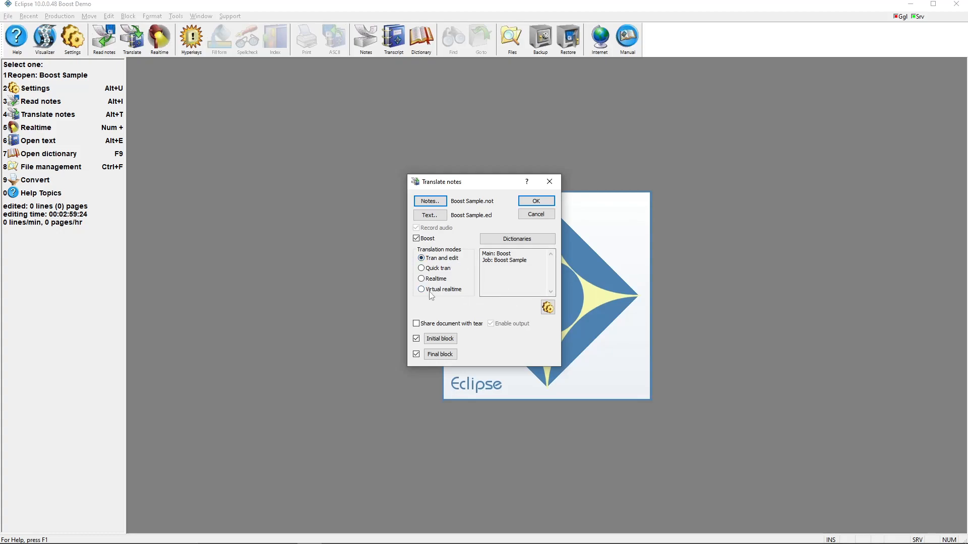
left_click(549, 182)
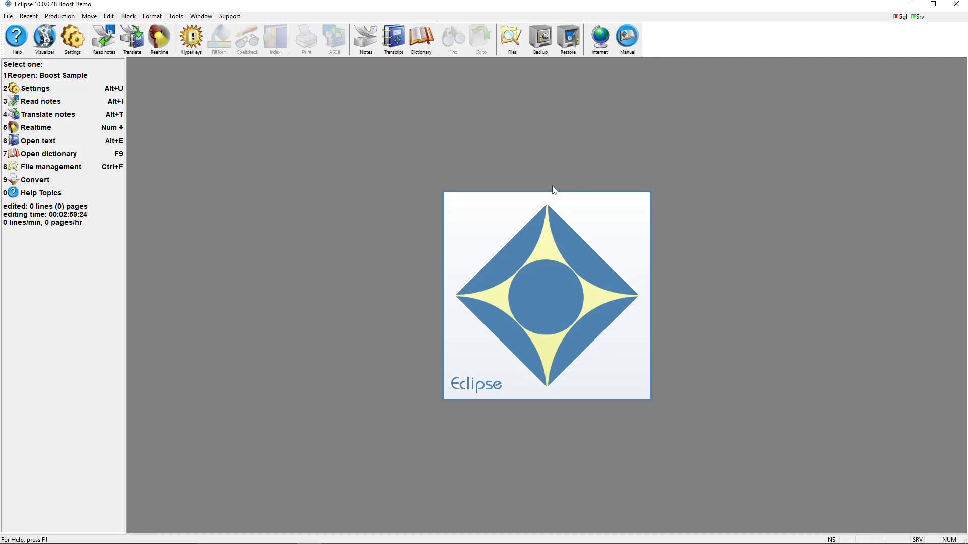